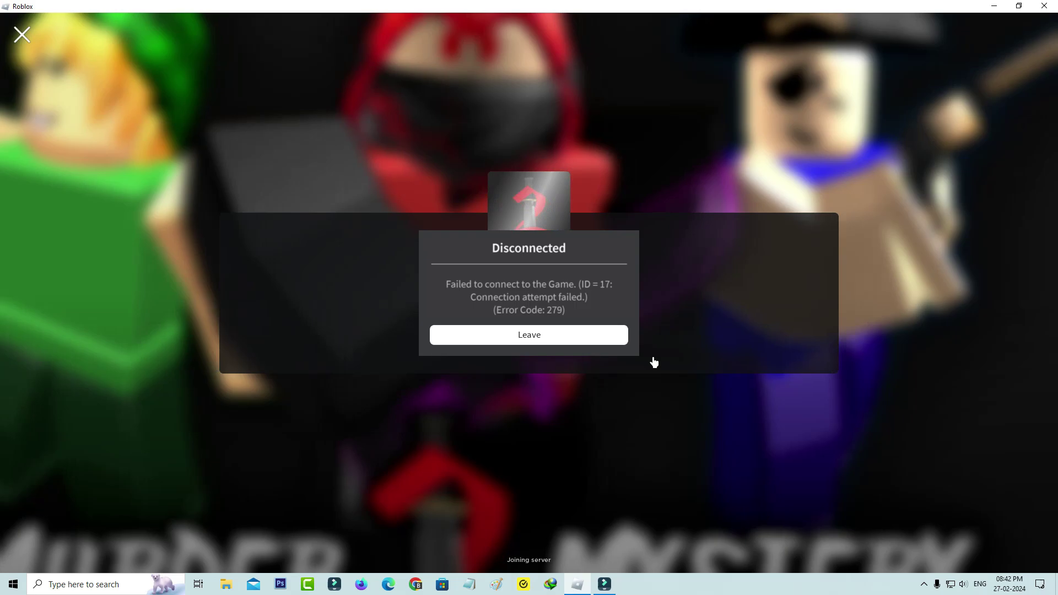
# - Leave the game that failed with error 279 and log out of the Roblox account
pyautogui.click(594, 340)
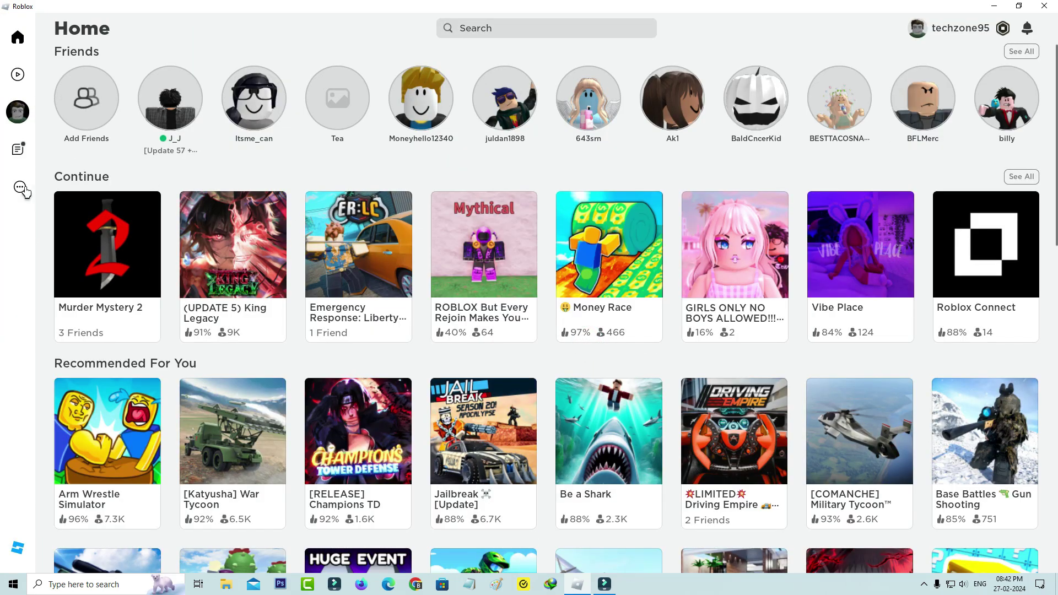
pyautogui.click(18, 185)
pyautogui.click(576, 388)
pyautogui.click(583, 339)
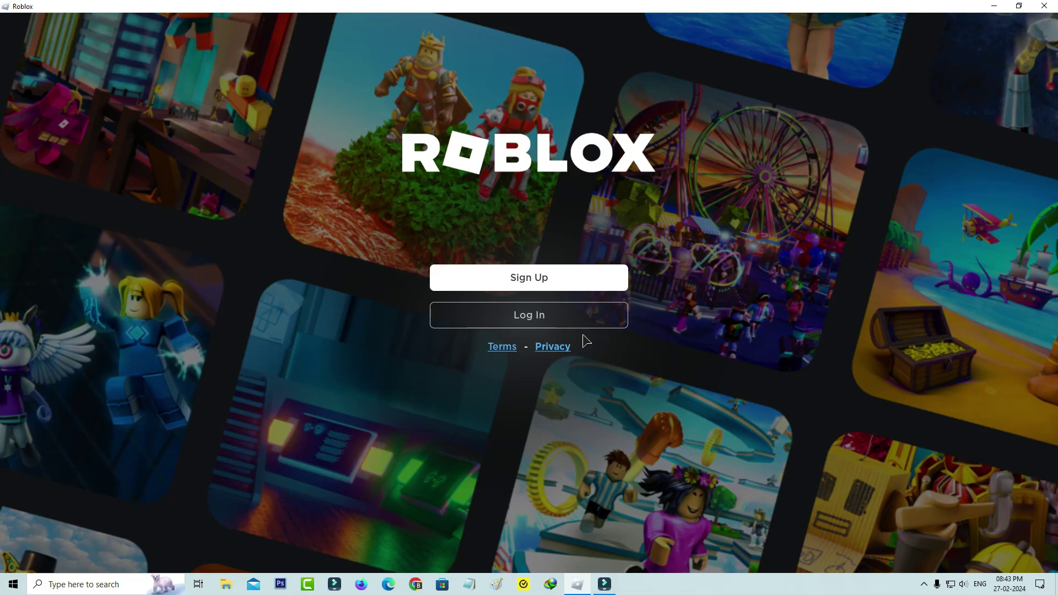
# - Close Roblox and go to the installed apps list in Windows Settings
pyautogui.click(1044, 5)
pyautogui.click(12, 585)
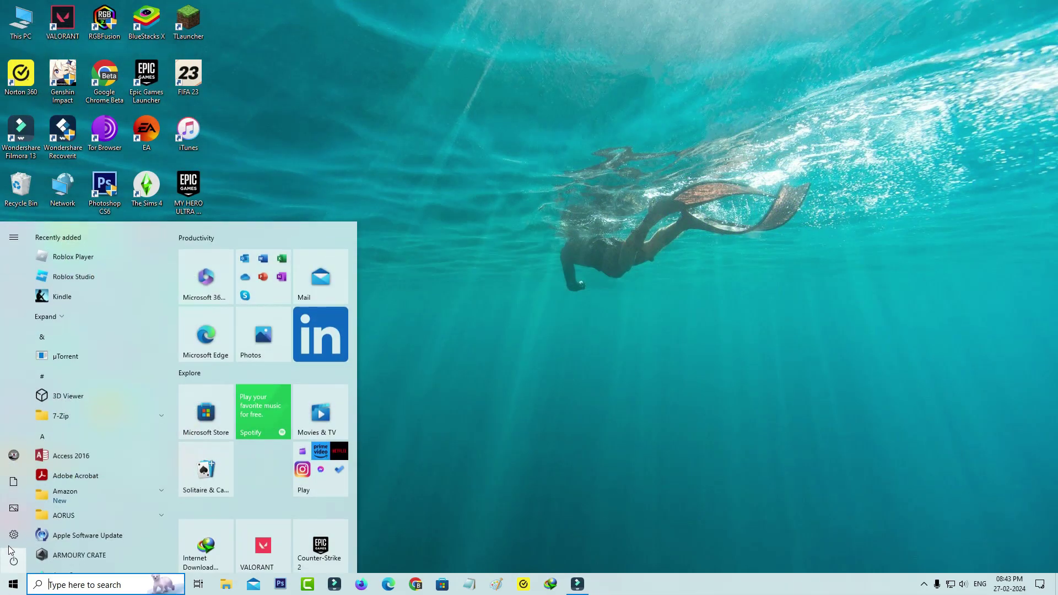
pyautogui.click(13, 528)
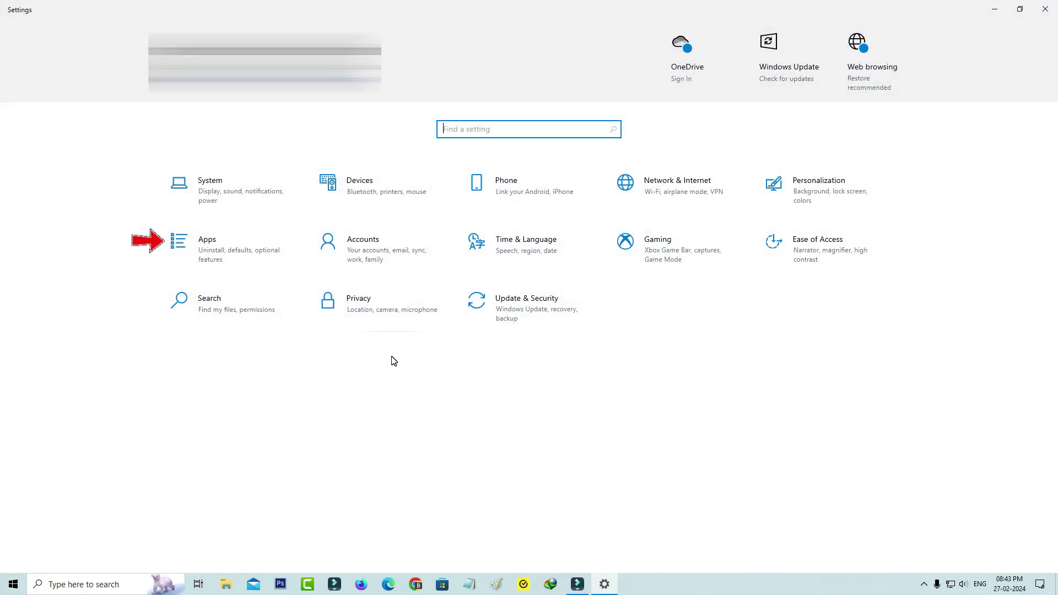
pyautogui.click(246, 278)
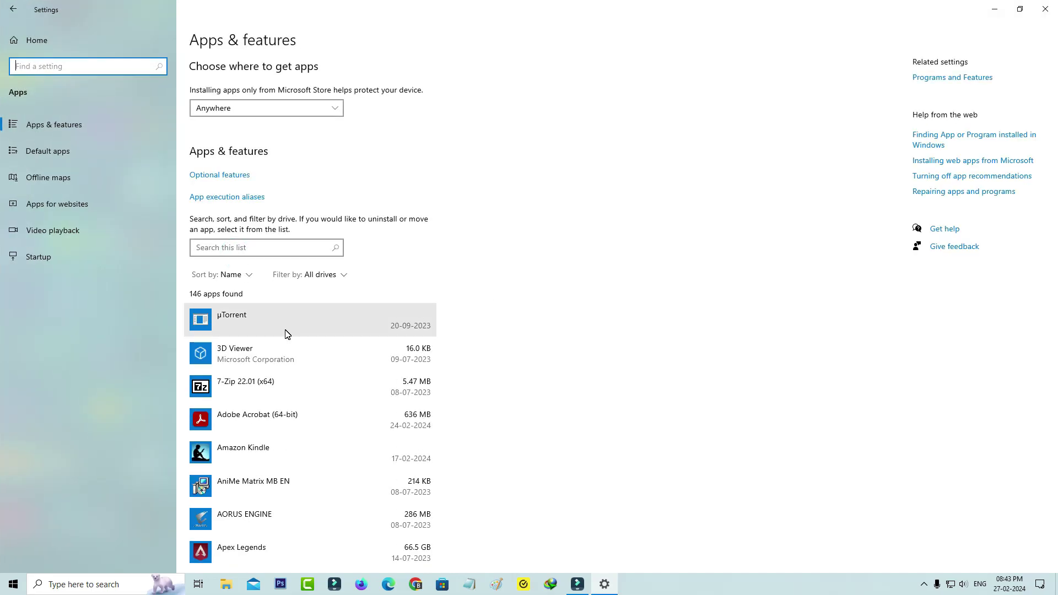
pyautogui.scroll(-2, 286, 335)
pyautogui.scroll(-10, 285, 334)
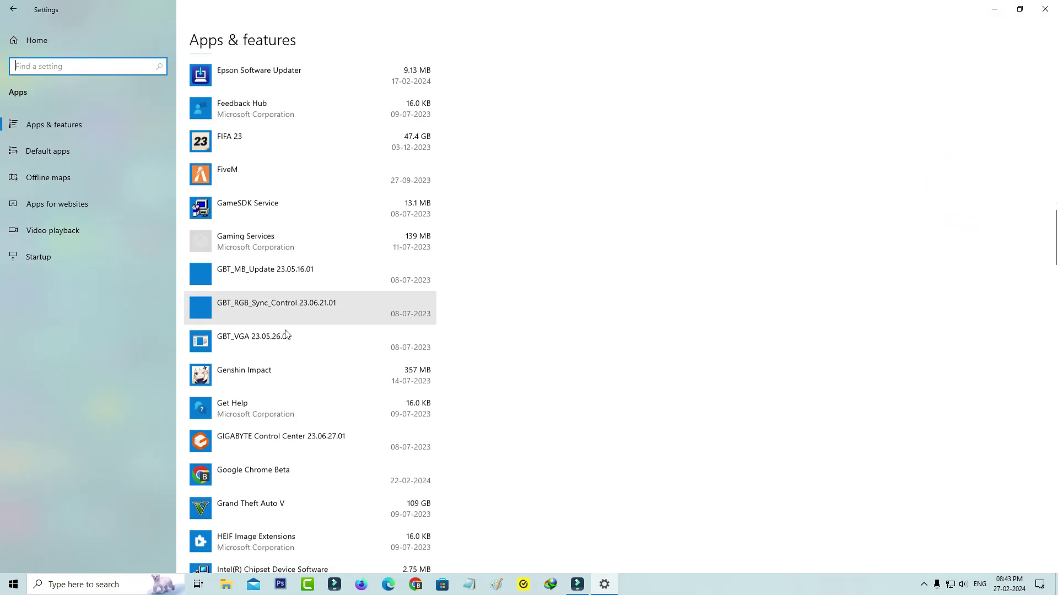
pyautogui.scroll(-10, 286, 334)
pyautogui.scroll(-10, 285, 335)
pyautogui.scroll(-5, 285, 334)
pyautogui.scroll(-2, 286, 334)
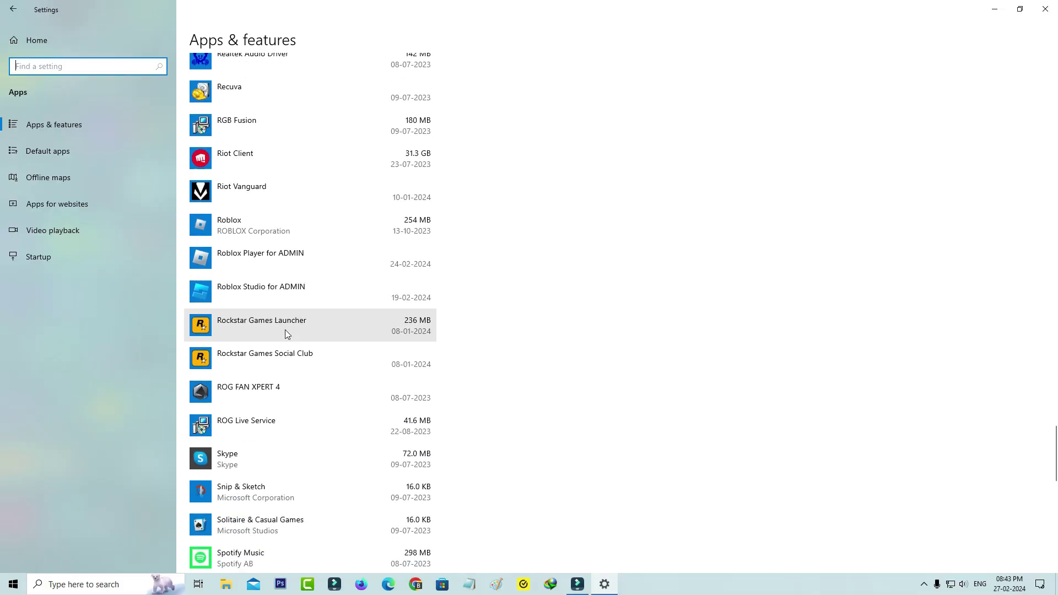
# - Reset Roblox's app data from its Advanced options, then close Settings
pyautogui.click(298, 240)
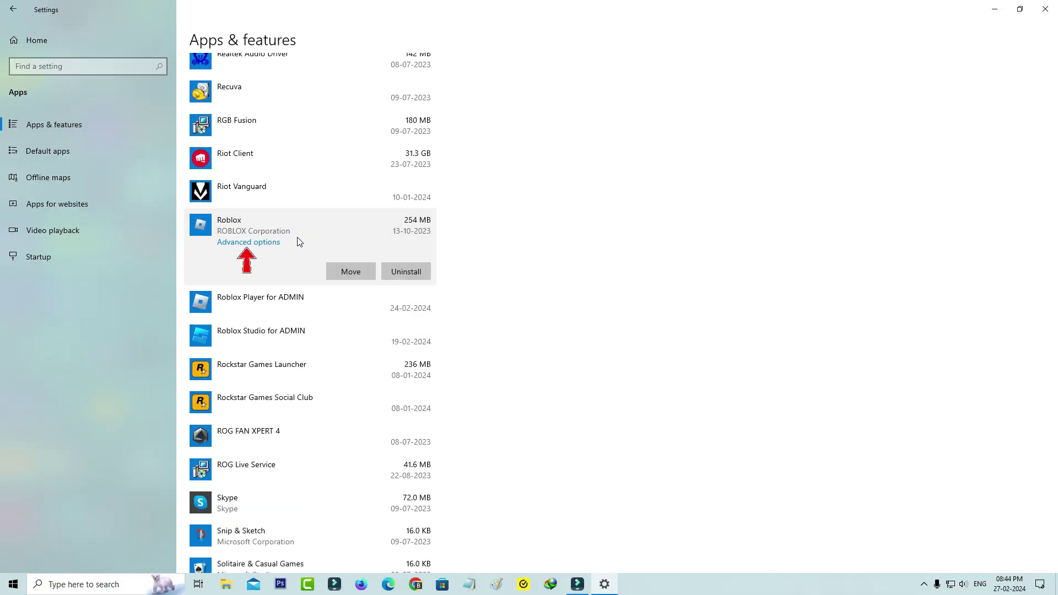
pyautogui.click(272, 243)
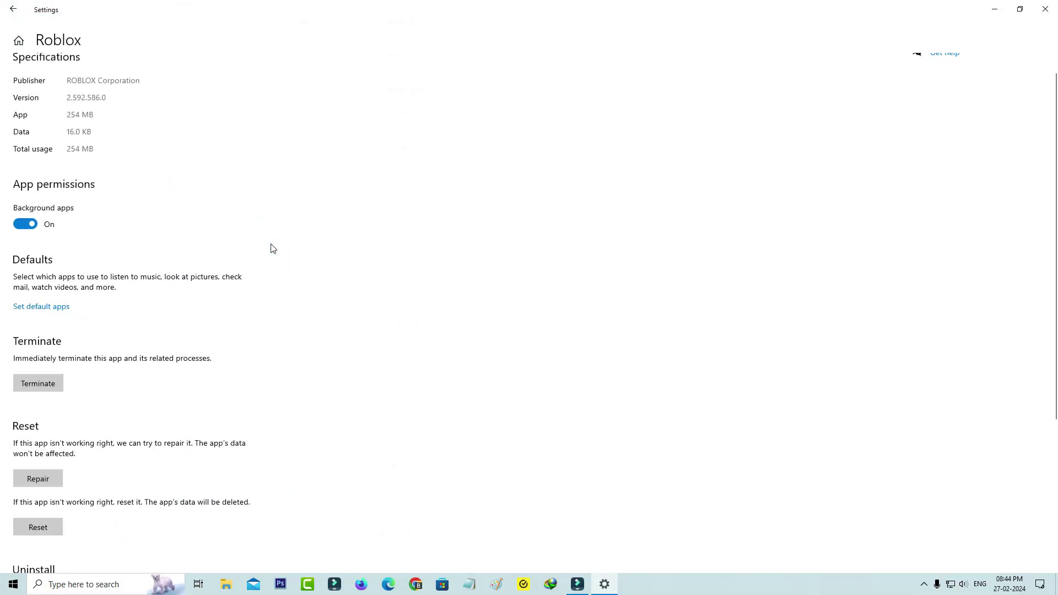
pyautogui.scroll(-3, 271, 246)
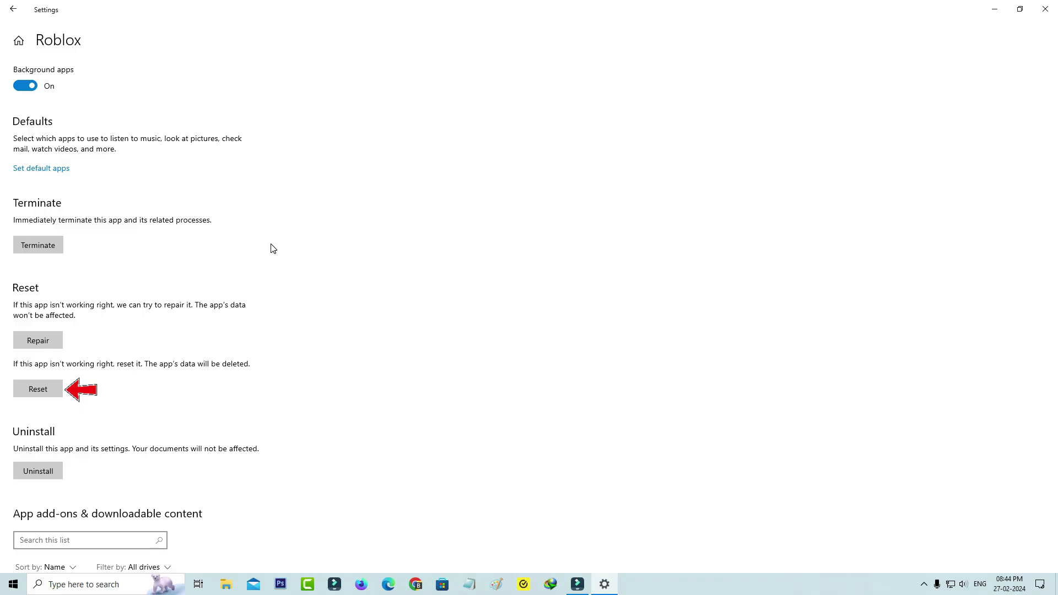
pyautogui.click(38, 389)
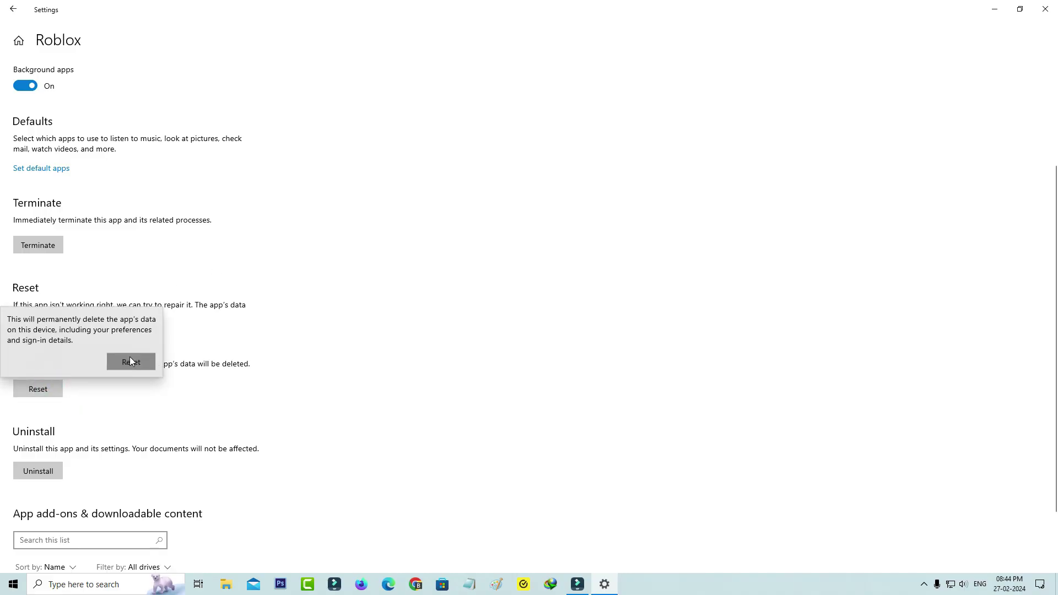
pyautogui.click(131, 362)
pyautogui.click(1046, 9)
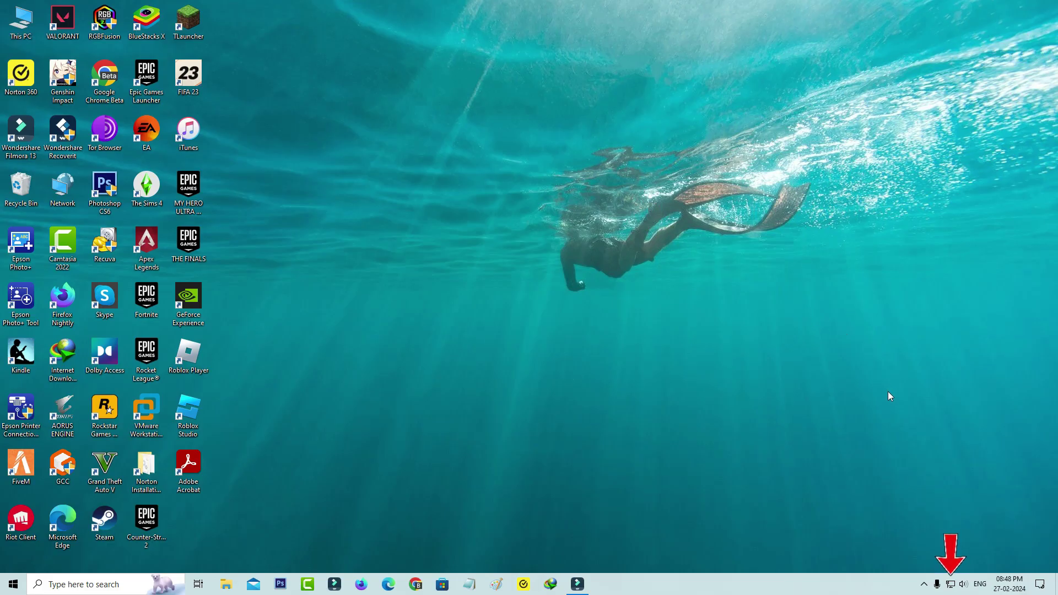
# - Open the Network Connections adapter list from the tray icon's Network & Internet settings
pyautogui.rightClick(954, 586)
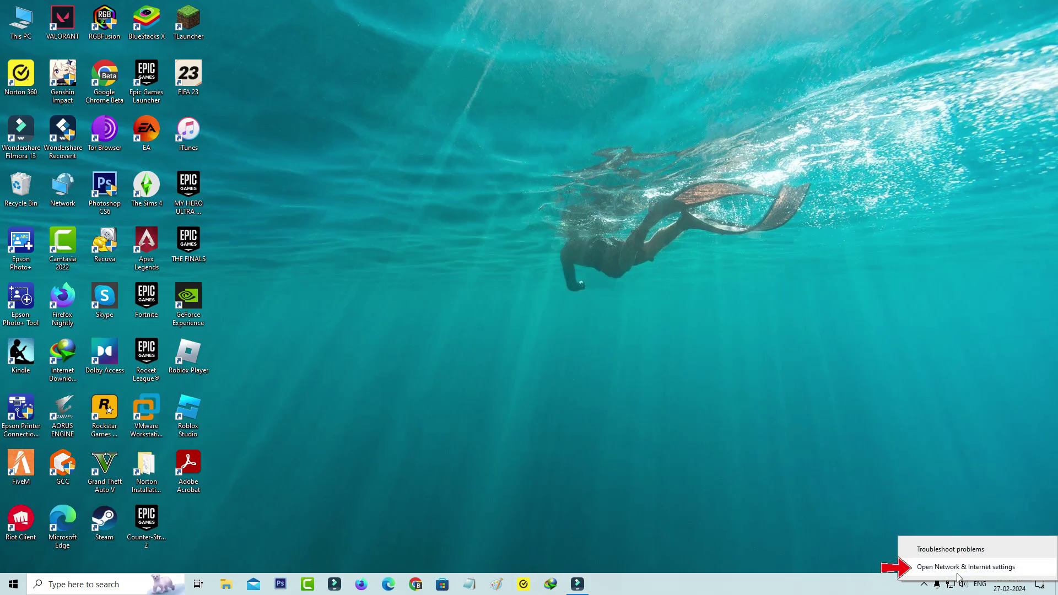
pyautogui.click(957, 569)
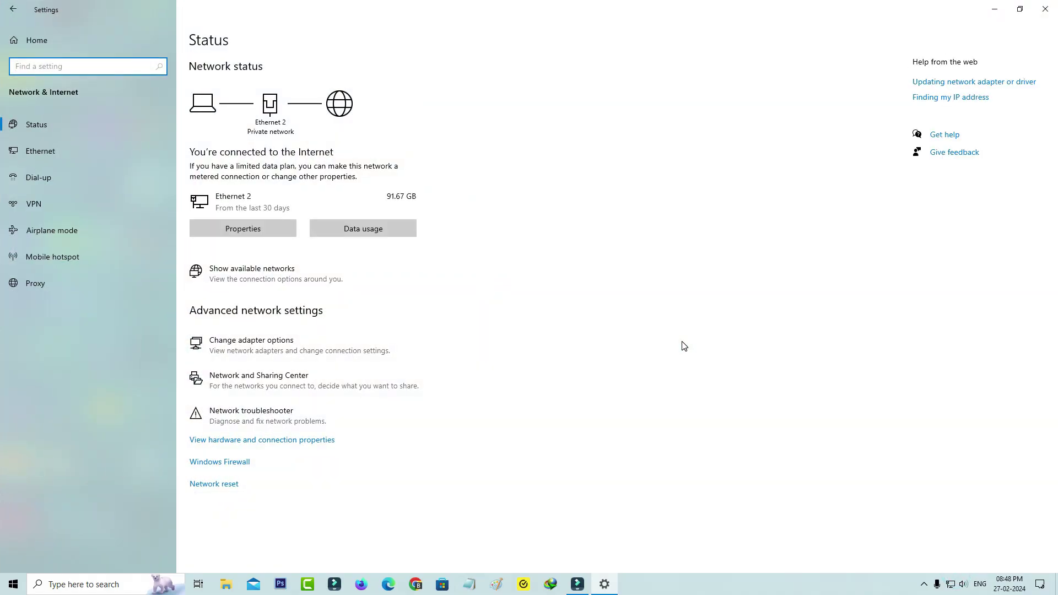
pyautogui.click(328, 348)
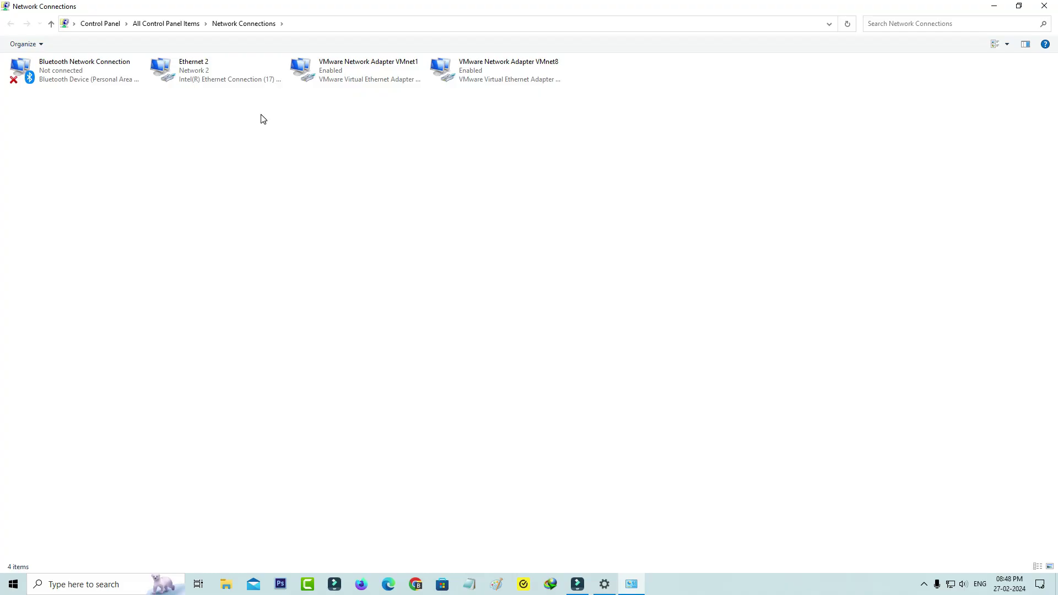
# - In Ethernet 2's IPv4 properties, use DNS servers 1.1.1.1 and 1.0.0.1, then confirm both dialogs
pyautogui.rightClick(246, 73)
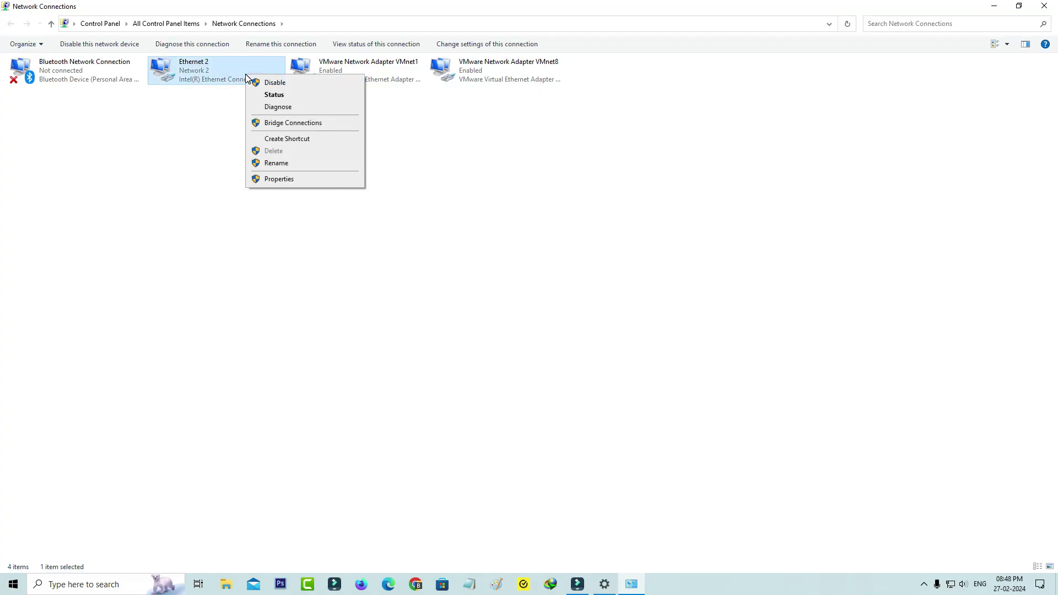
pyautogui.click(270, 179)
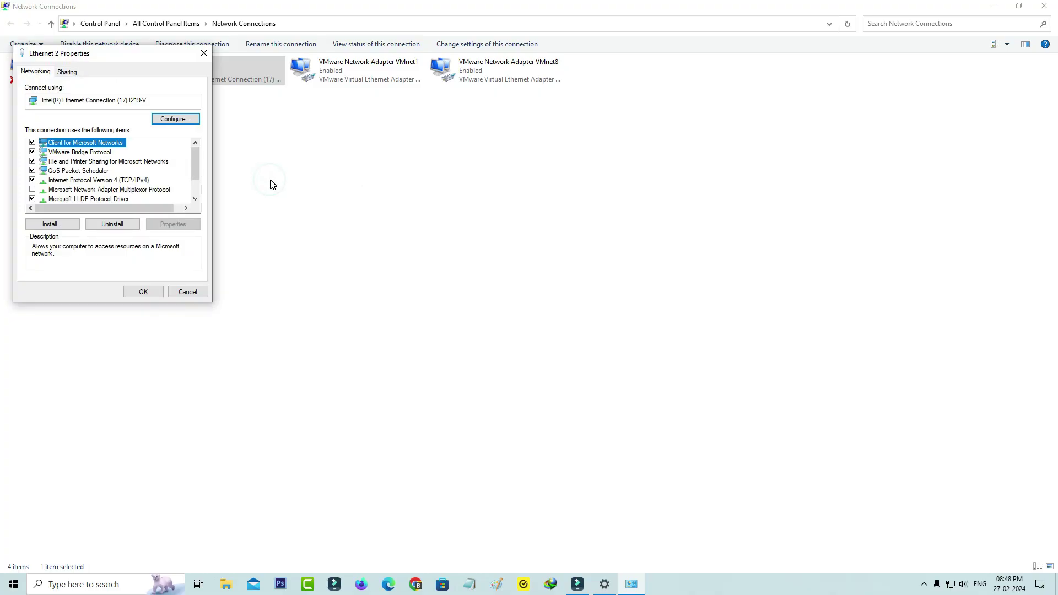
pyautogui.doubleClick(117, 182)
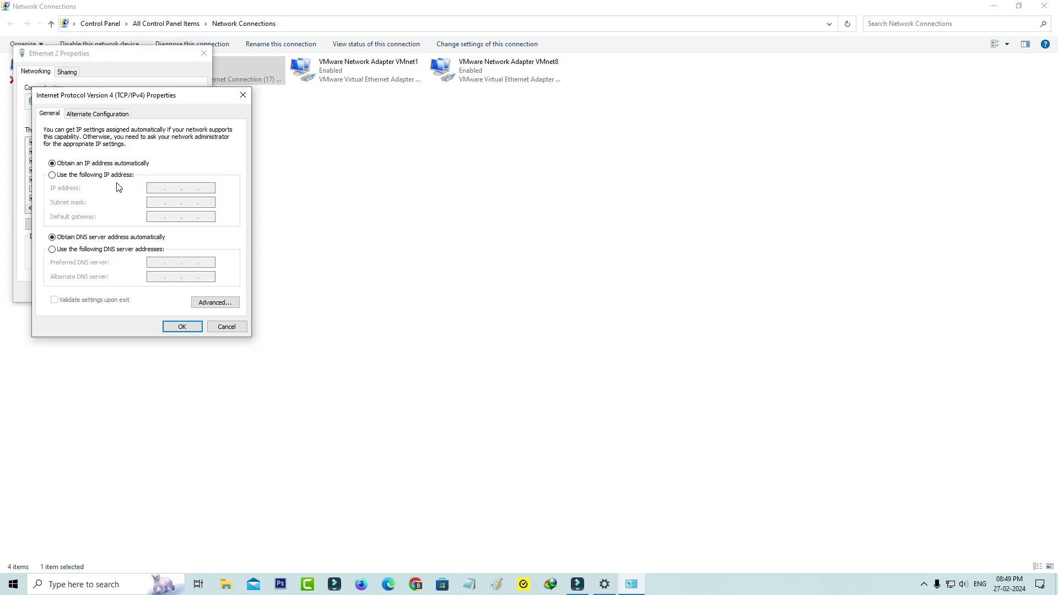
pyautogui.click(130, 250)
pyautogui.write('1 . . .')
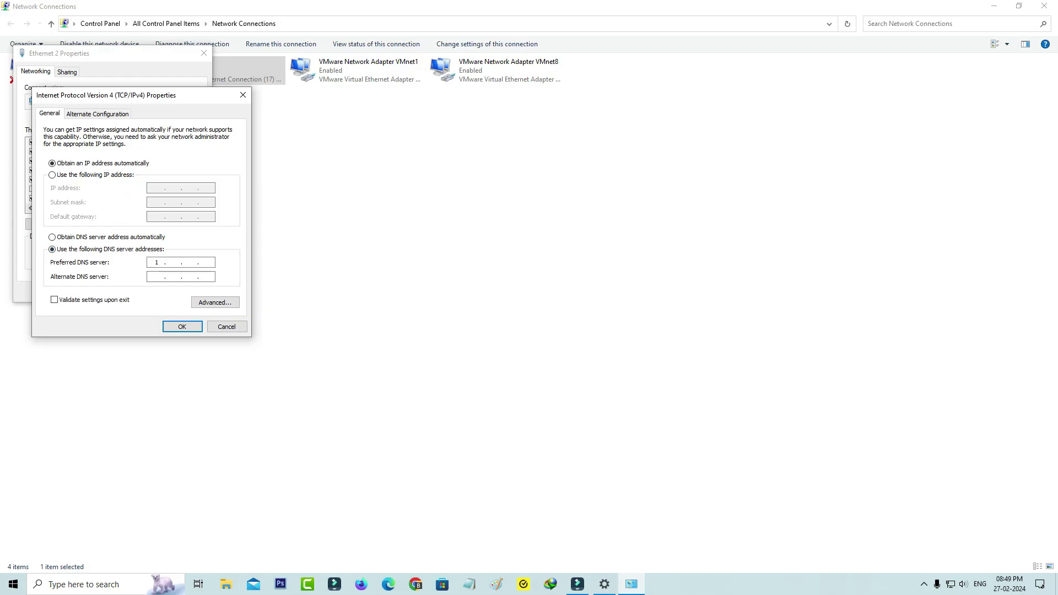
pyautogui.write('1.')
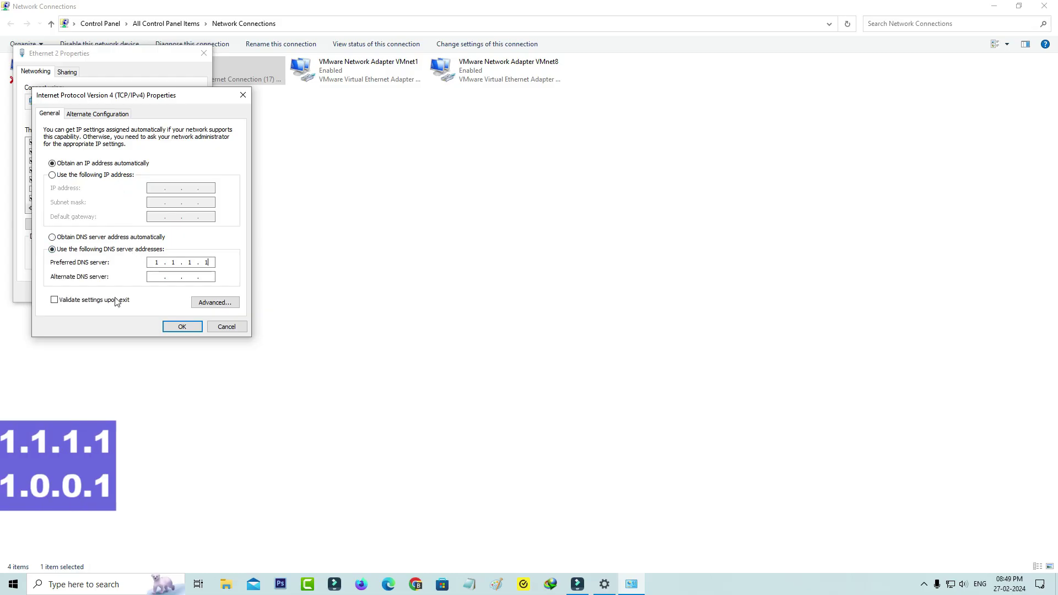
pyautogui.write('1.0.0.1')
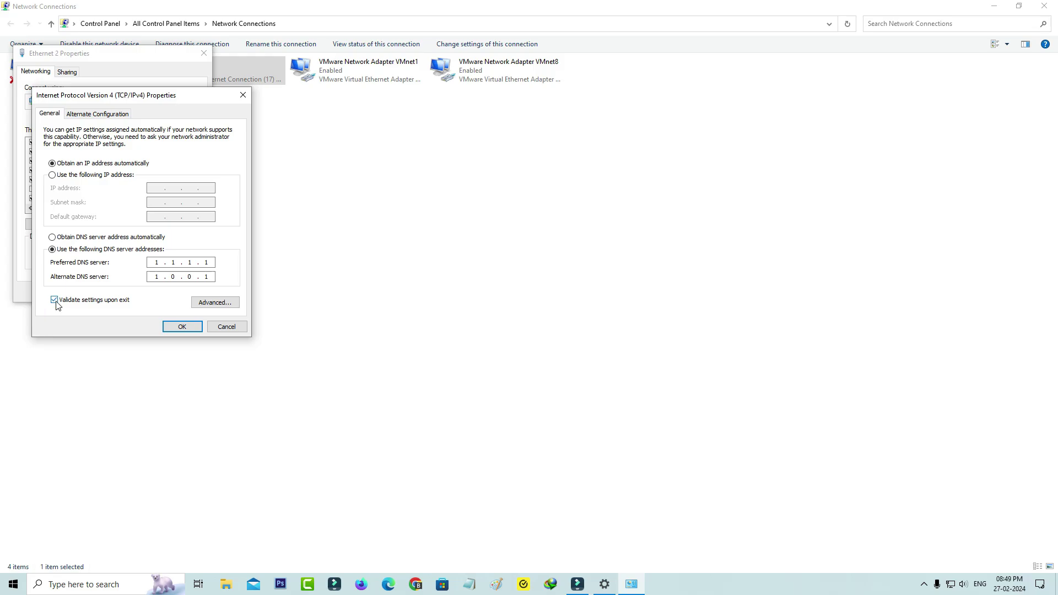
pyautogui.click(181, 327)
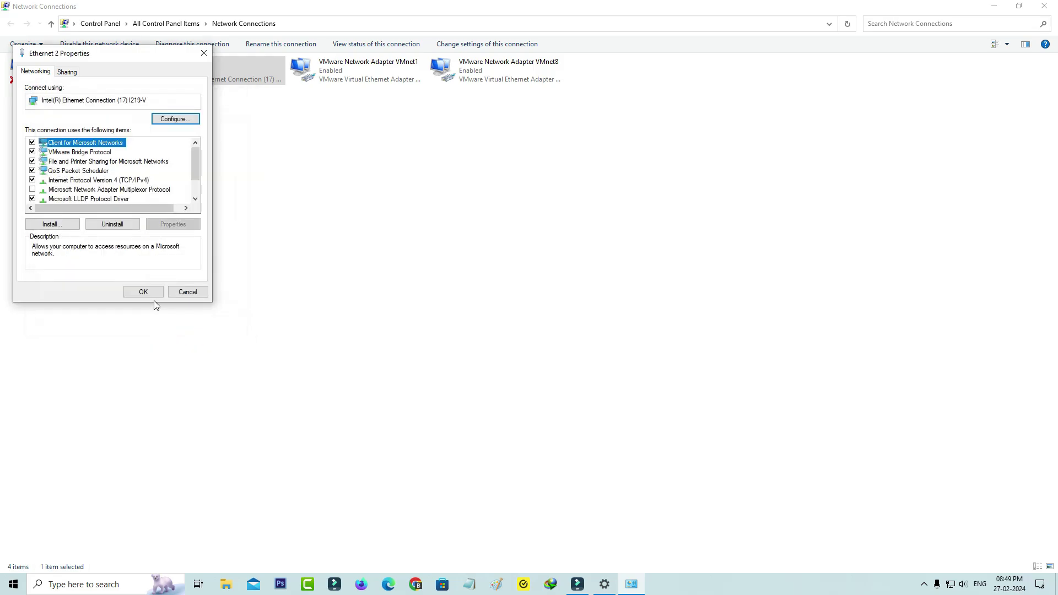
pyautogui.click(151, 295)
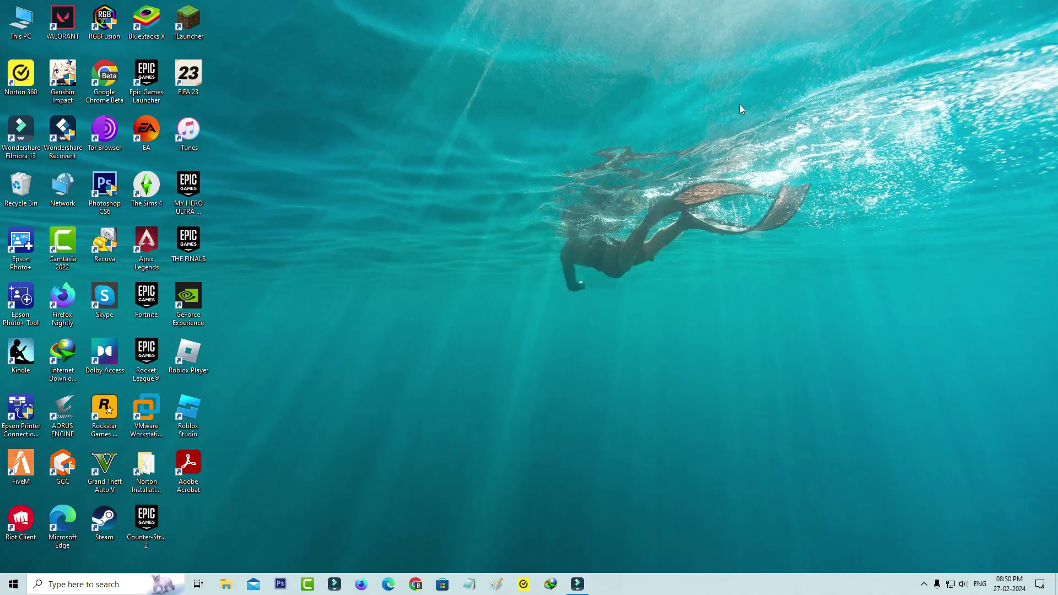
# - Relaunch Roblox Player, log in with the pasted password, and join Anime Fighters
pyautogui.doubleClick(201, 364)
pyautogui.click(485, 312)
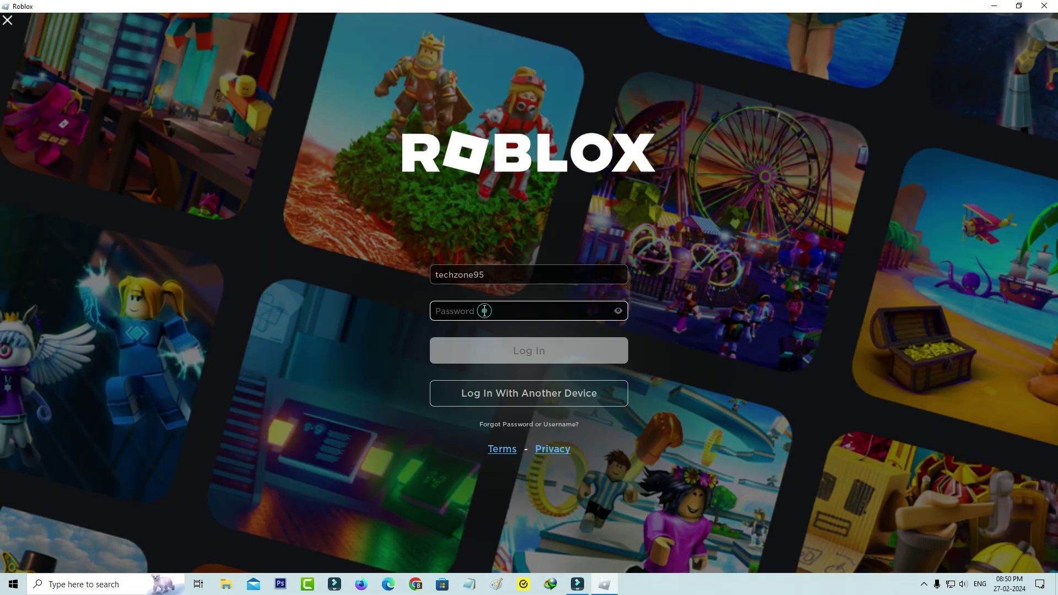
pyautogui.hotkey('ctrl', 'v')
pyautogui.press('Return')
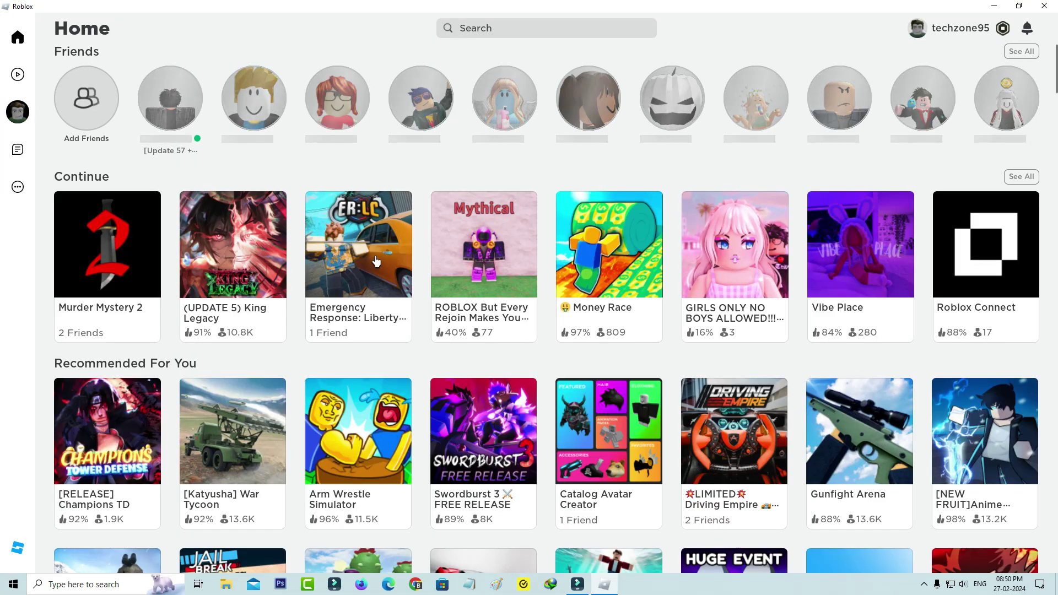
pyautogui.click(189, 102)
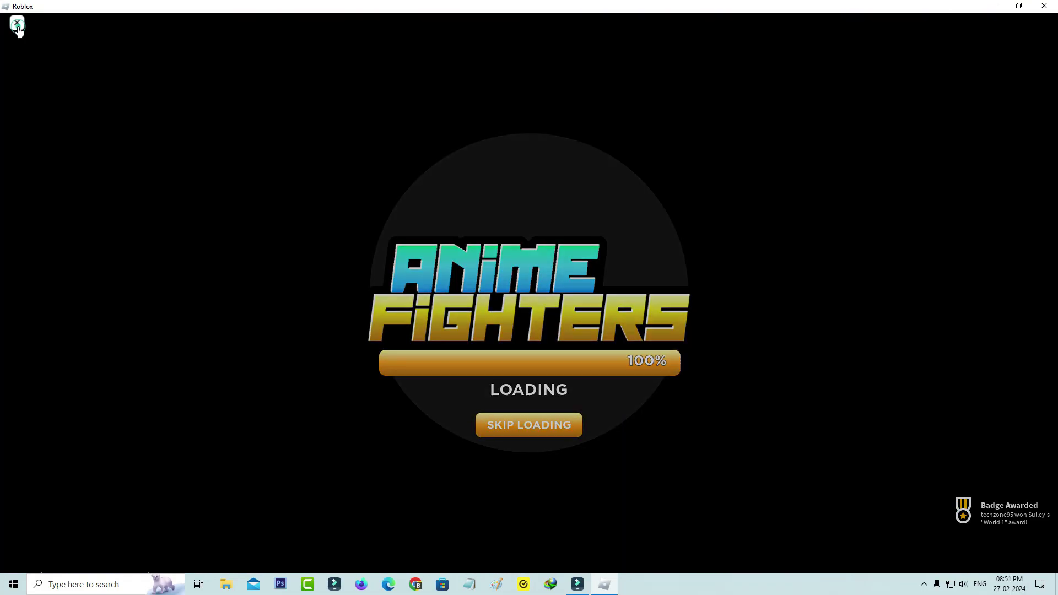